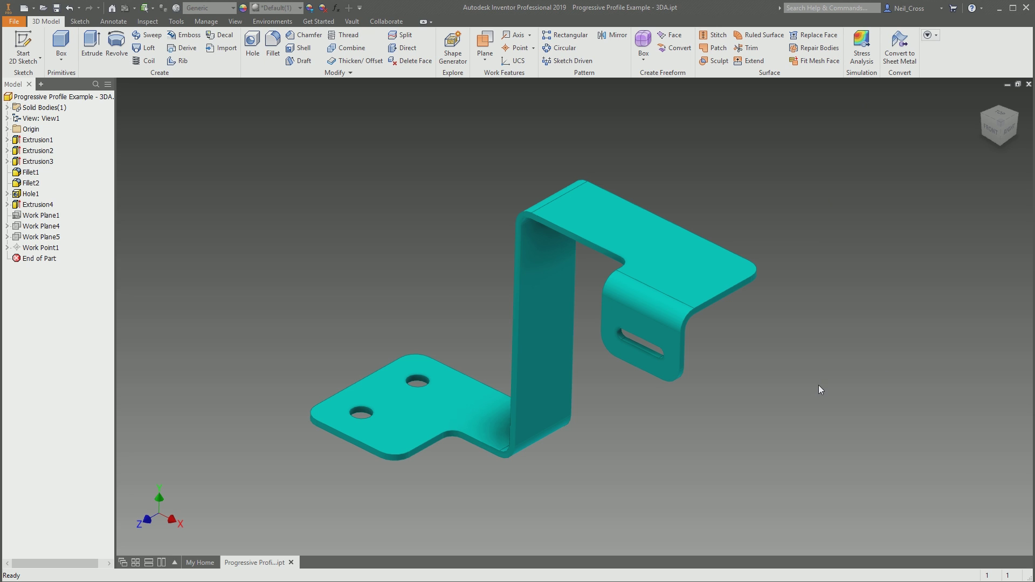
# Region-capture the bracket view and mark its top with a red arrow and 'Info required'
pyautogui.press('Print')
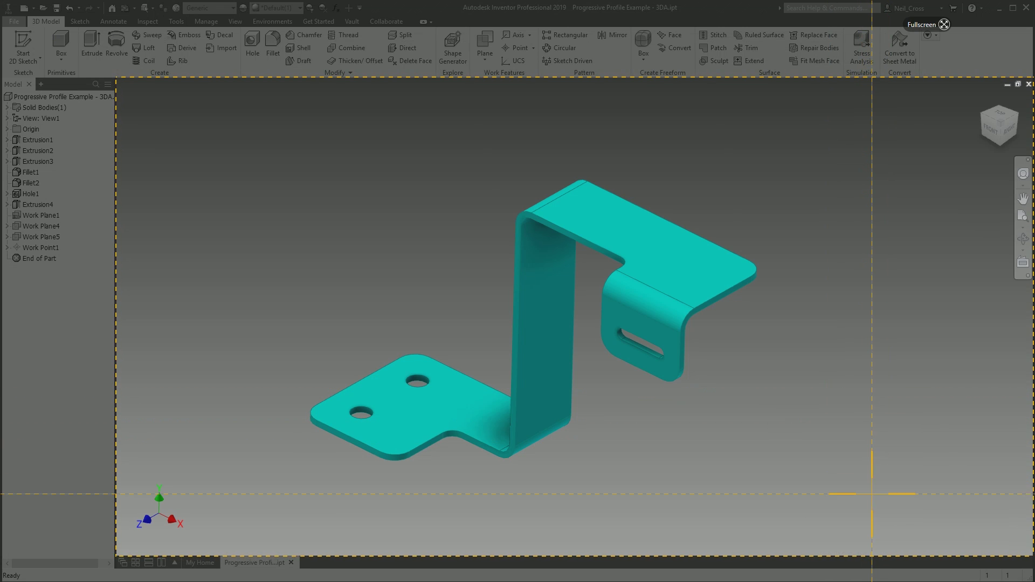
pyautogui.moveTo(867, 509); pyautogui.dragTo(233, 45)
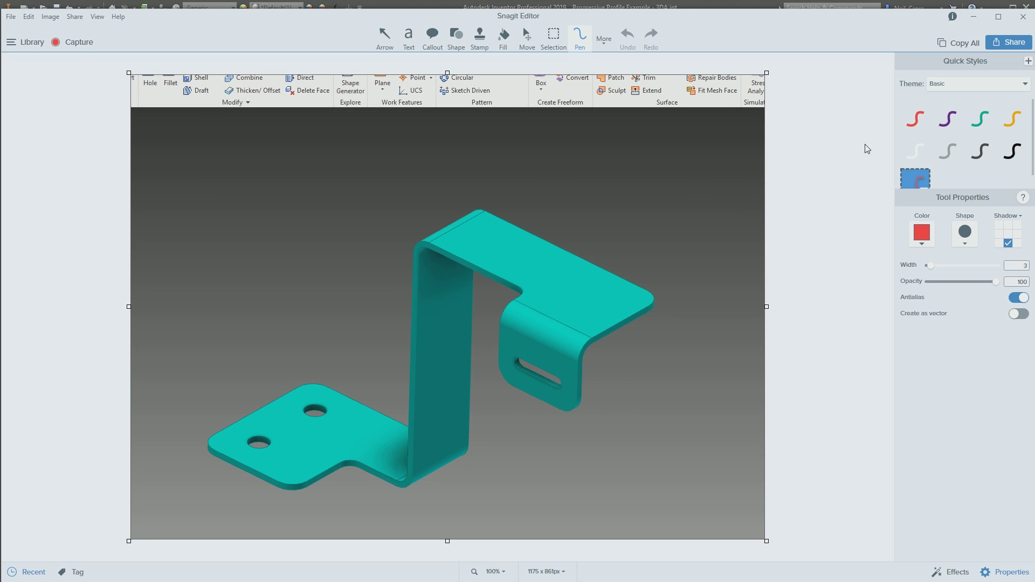
pyautogui.moveTo(580, 187)
pyautogui.mouseDown()
pyautogui.moveTo(556, 249)
pyautogui.moveTo(569, 241)
pyautogui.mouseUp()
pyautogui.moveTo(561, 159)
pyautogui.mouseDown()
pyautogui.moveTo(581, 179)
pyautogui.moveTo(582, 160)
pyautogui.moveTo(578, 171)
pyautogui.moveTo(592, 170)
pyautogui.moveTo(636, 210)
pyautogui.moveTo(640, 195)
pyautogui.moveTo(660, 203)
pyautogui.moveTo(674, 192)
pyautogui.moveTo(689, 204)
pyautogui.moveTo(697, 182)
pyautogui.mouseUp()
# Draw red arrows and strokes pointing at the upper hole and left tab corner
pyautogui.moveTo(328, 330)
pyautogui.mouseDown()
pyautogui.moveTo(319, 406)
pyautogui.moveTo(334, 397)
pyautogui.mouseUp()
pyautogui.moveTo(195, 414); pyautogui.dragTo(217, 438)
pyautogui.moveTo(259, 359); pyautogui.dragTo(293, 404)
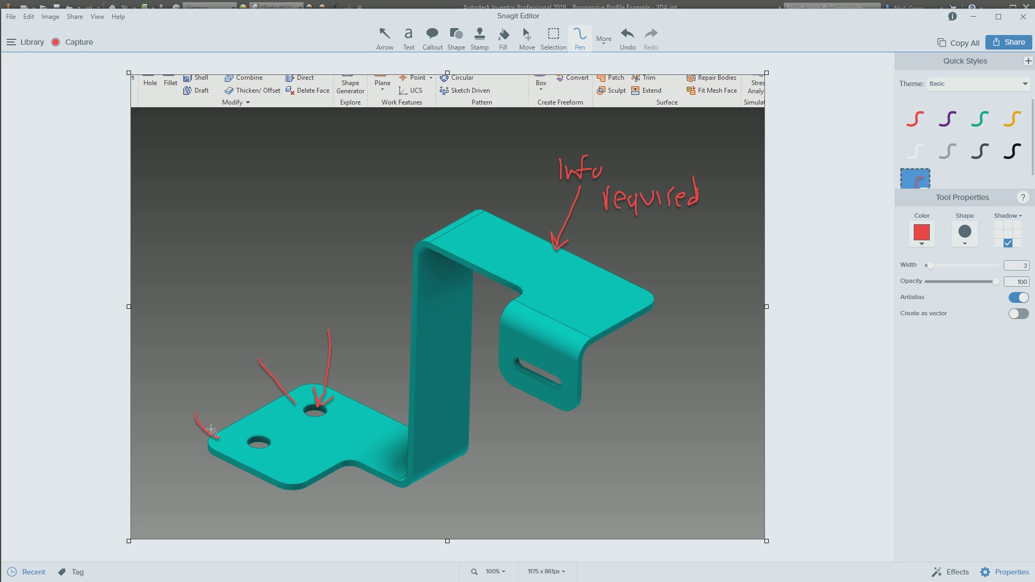
pyautogui.moveTo(210, 435); pyautogui.dragTo(278, 380)
pyautogui.moveTo(210, 397); pyautogui.dragTo(239, 385)
# Sketch four red placeholder lines down the upper left of the capture
pyautogui.moveTo(157, 139); pyautogui.dragTo(202, 130)
pyautogui.moveTo(157, 168); pyautogui.dragTo(211, 161)
pyautogui.moveTo(156, 191); pyautogui.dragTo(215, 187)
pyautogui.moveTo(154, 235); pyautogui.dragTo(207, 237)
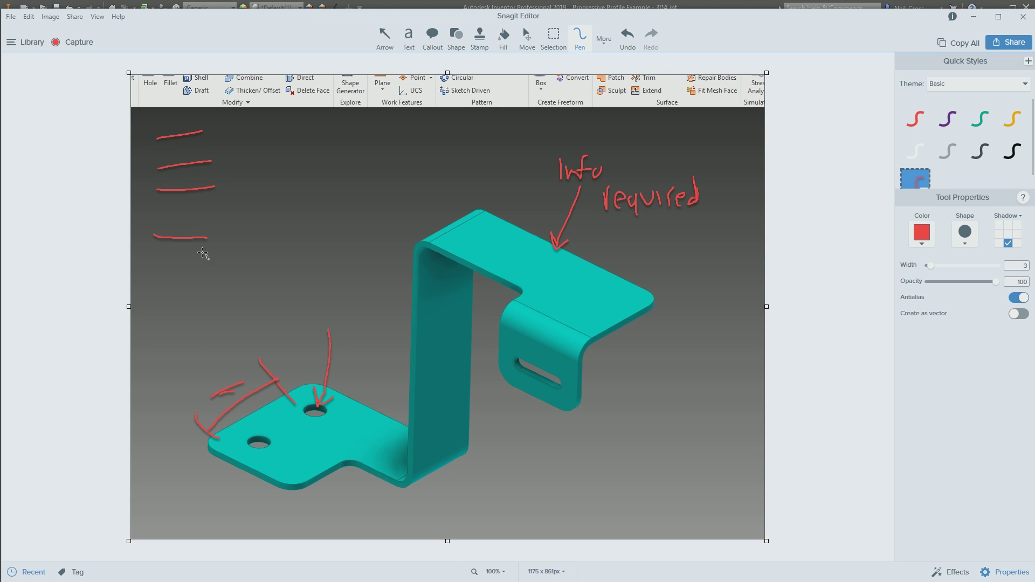
# Back in Inventor, dimension the top long edge vertically as 'Length is 2.60'
pyautogui.click(972, 22)
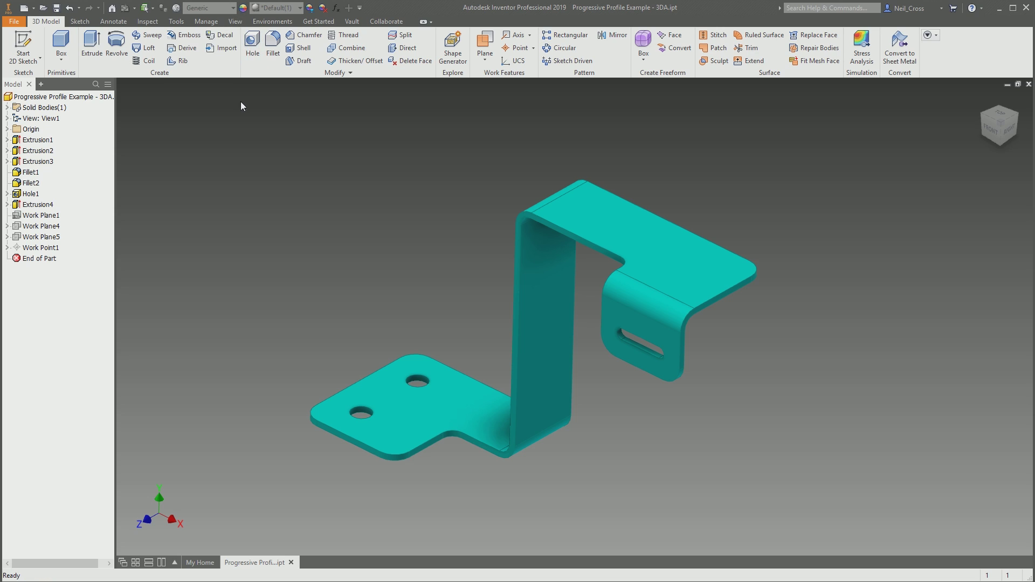
pyautogui.click(108, 23)
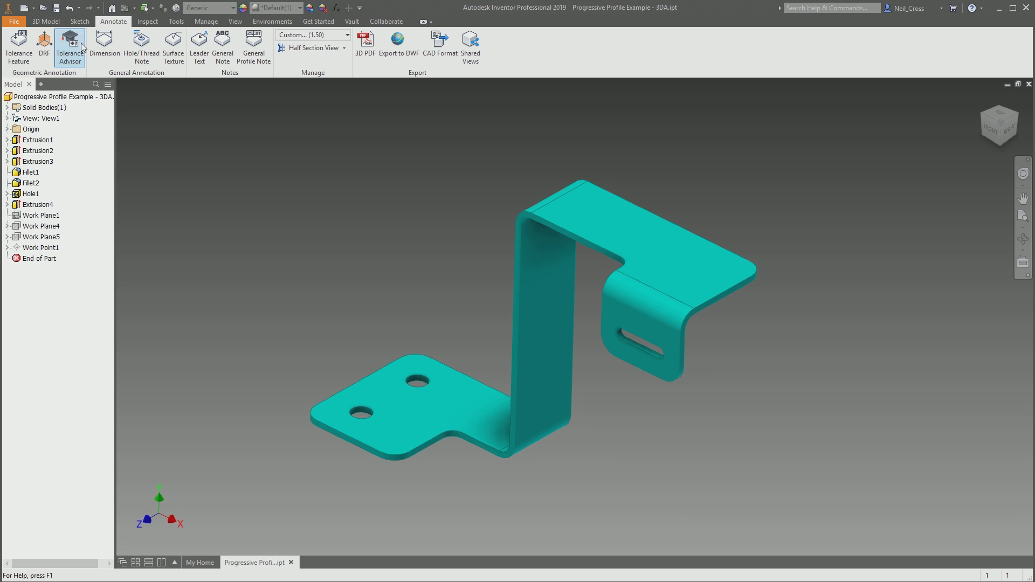
pyautogui.click(104, 46)
pyautogui.click(617, 195)
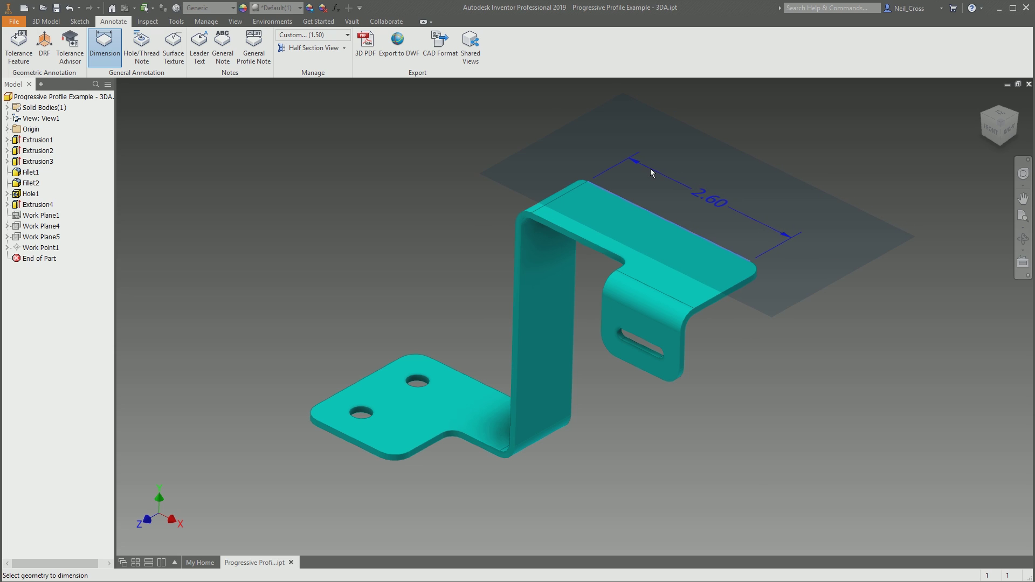
pyautogui.press('space')
pyautogui.press('space')
pyautogui.press('space')
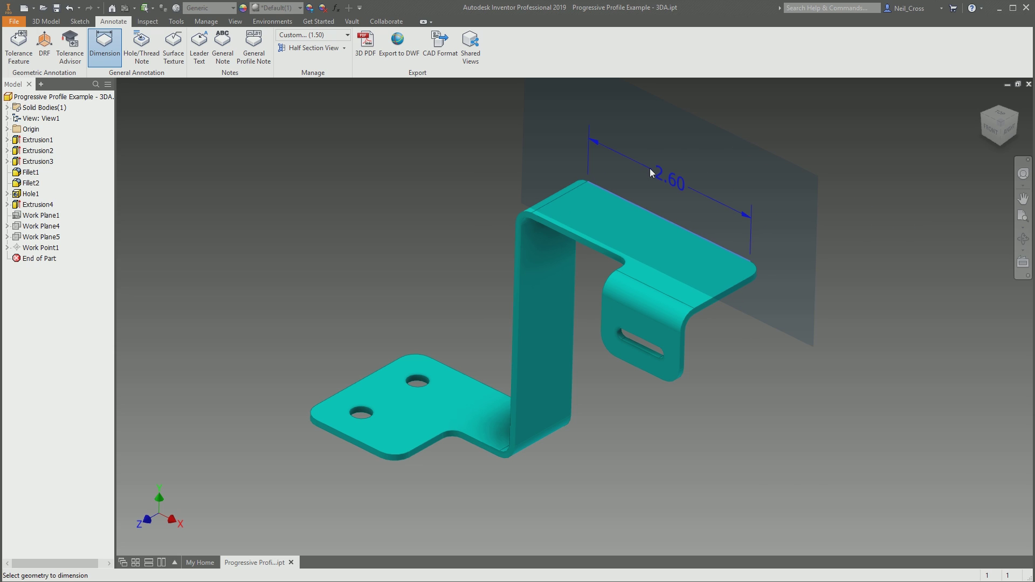
pyautogui.click(668, 167)
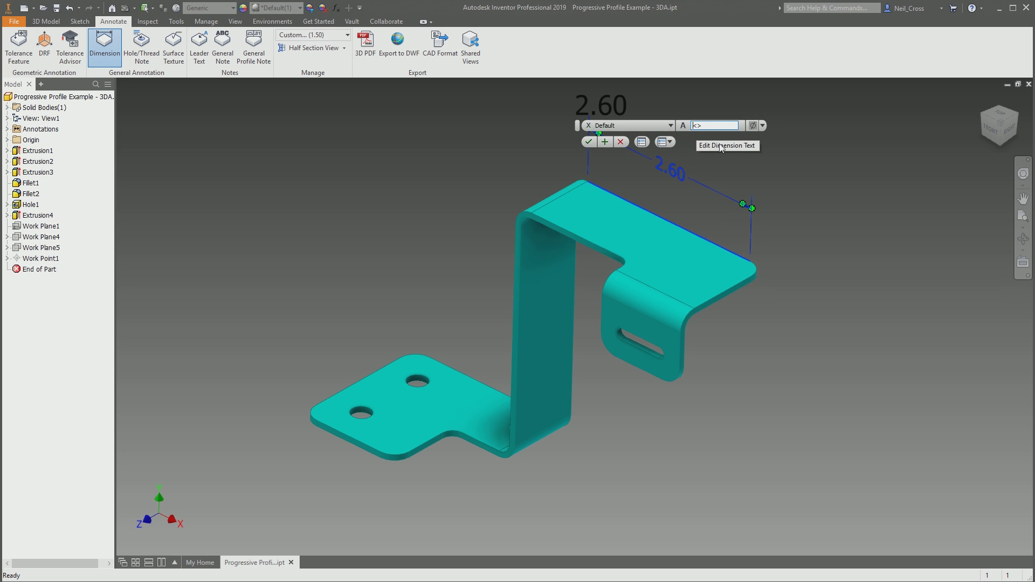
pyautogui.write('Length is')
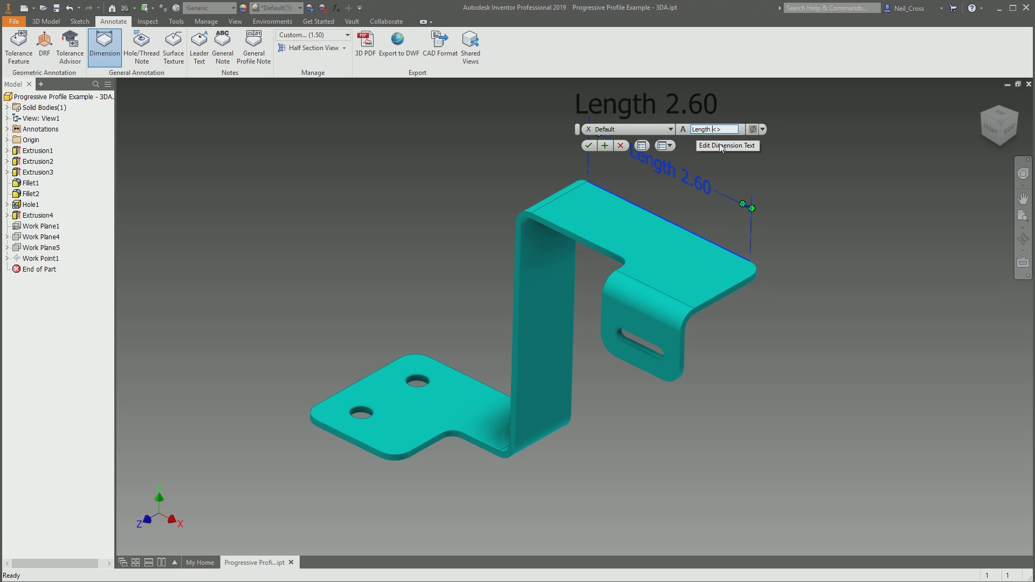
pyautogui.press('Return')
pyautogui.press('Escape')
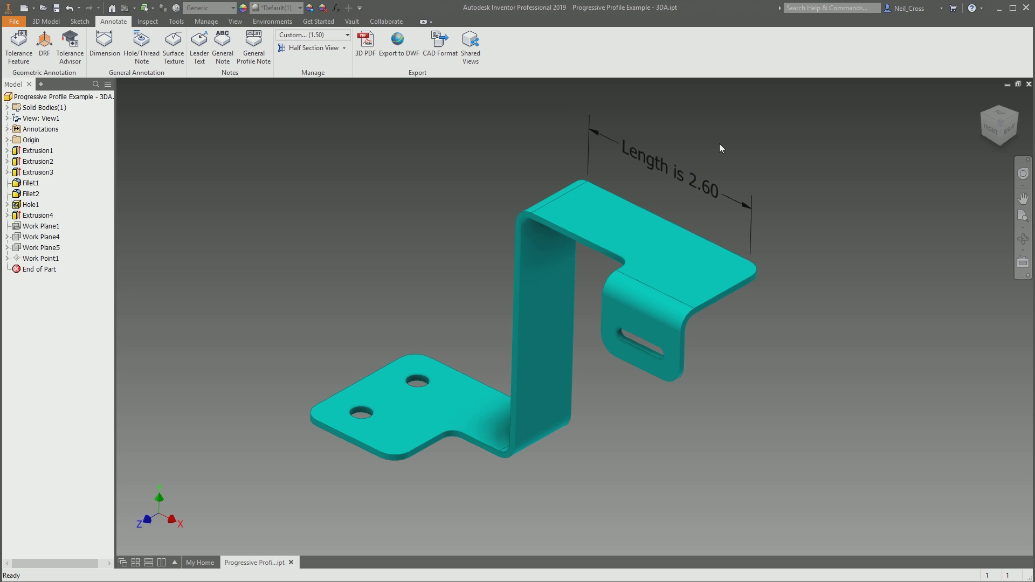
# Add a leader note 'This slot needs feedback' pointing at the slot edge
pyautogui.click(199, 44)
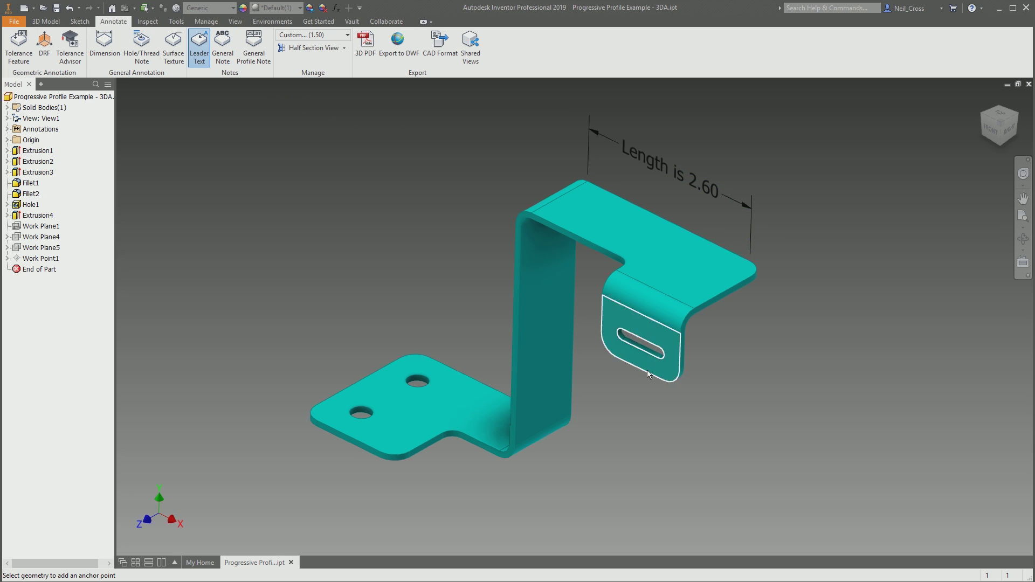
pyautogui.click(653, 354)
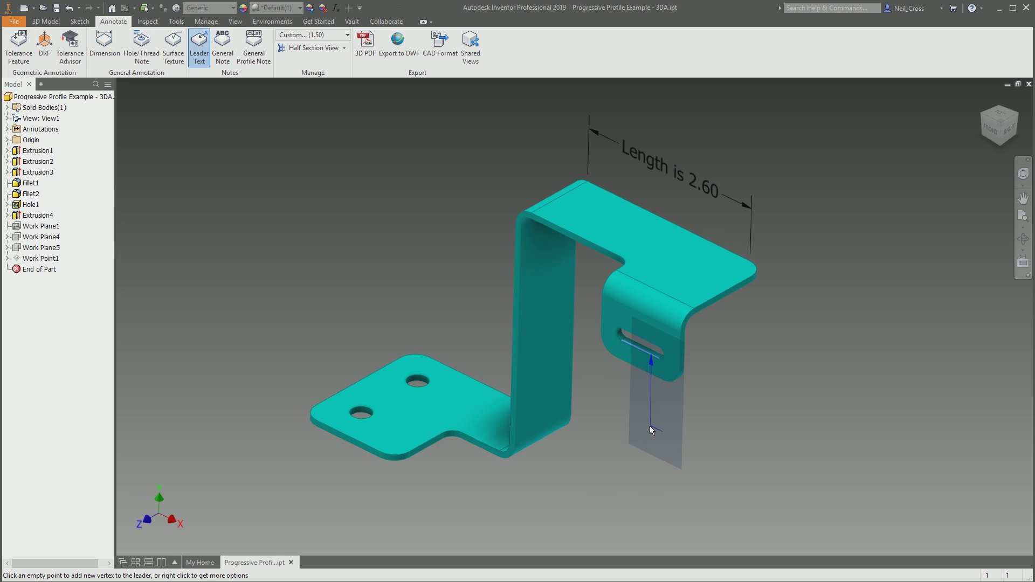
pyautogui.doubleClick(652, 428)
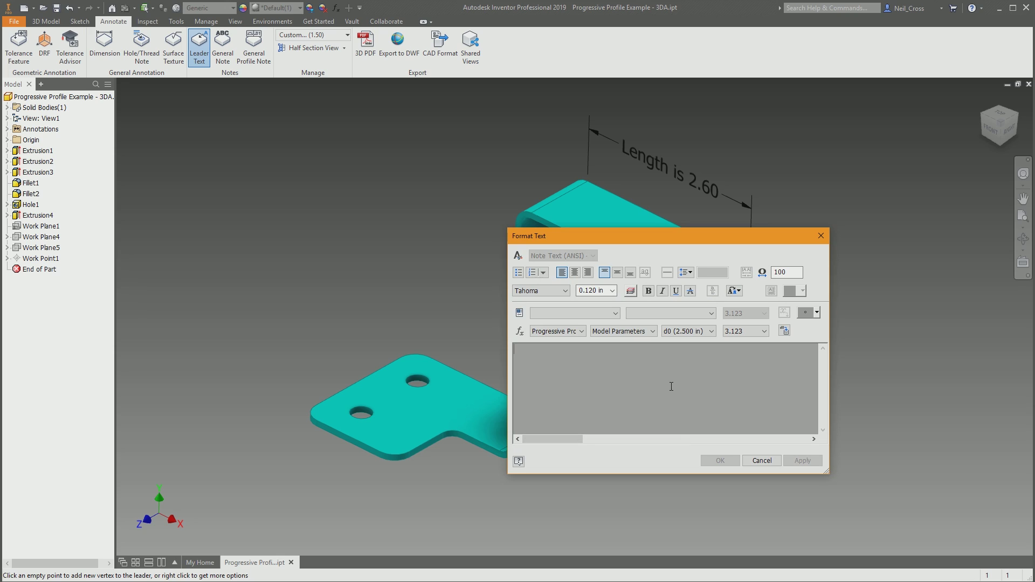
pyautogui.write('This slot ')
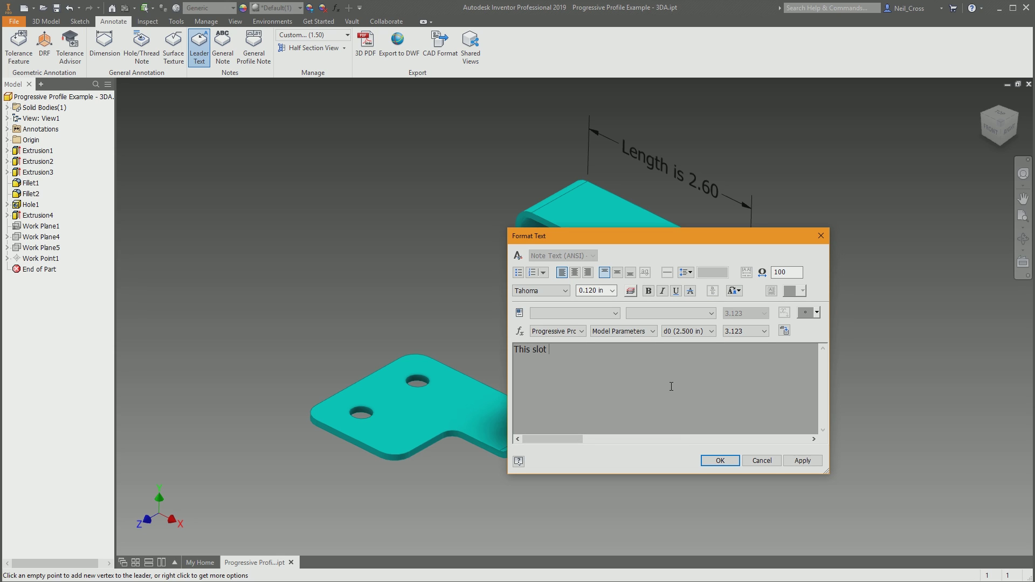
pyautogui.write('needs feedback')
pyautogui.click(720, 461)
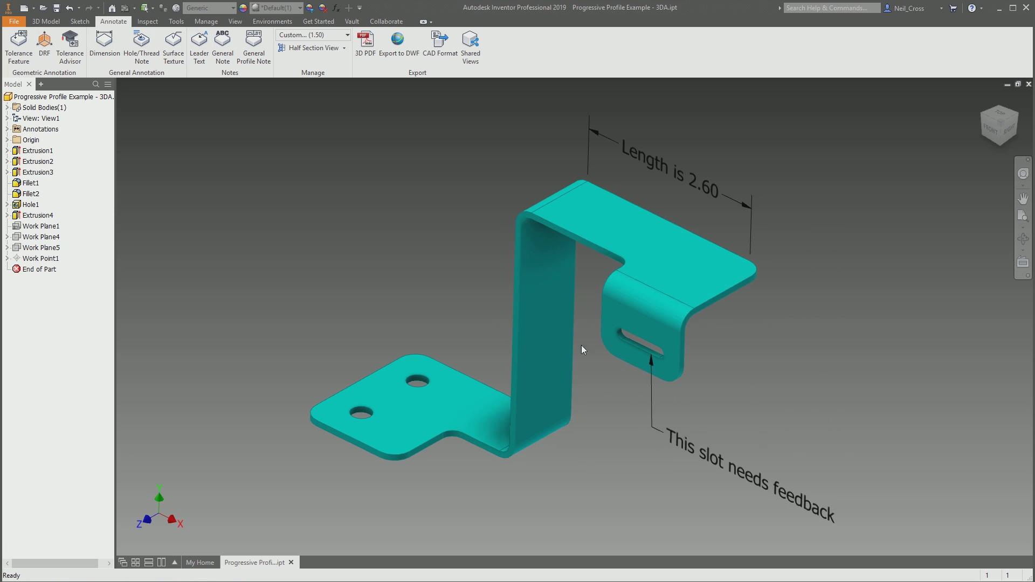
# Add a leader note 'Dia' pointing at the upper hole
pyautogui.click(199, 47)
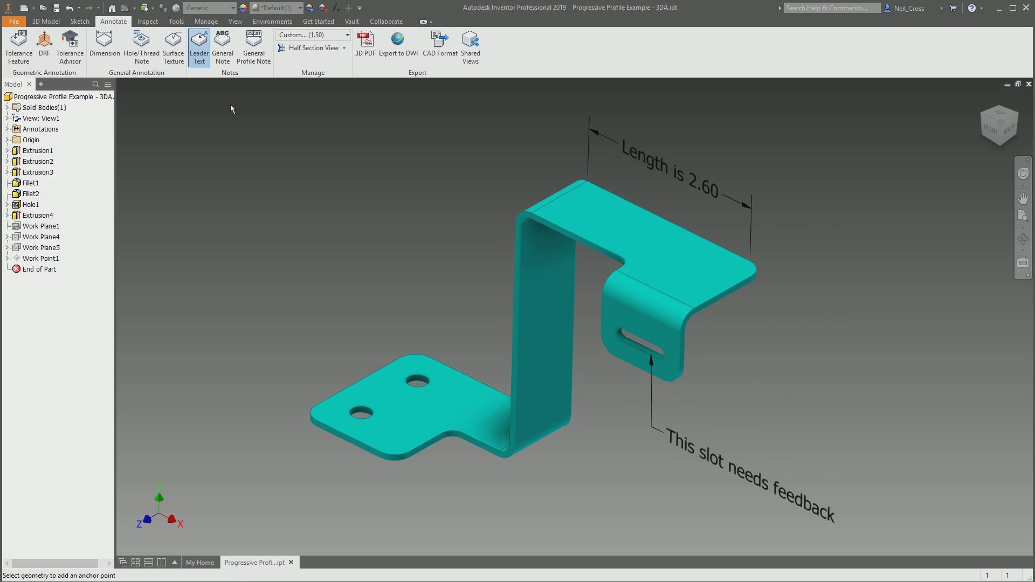
pyautogui.click(420, 375)
pyautogui.press('Return')
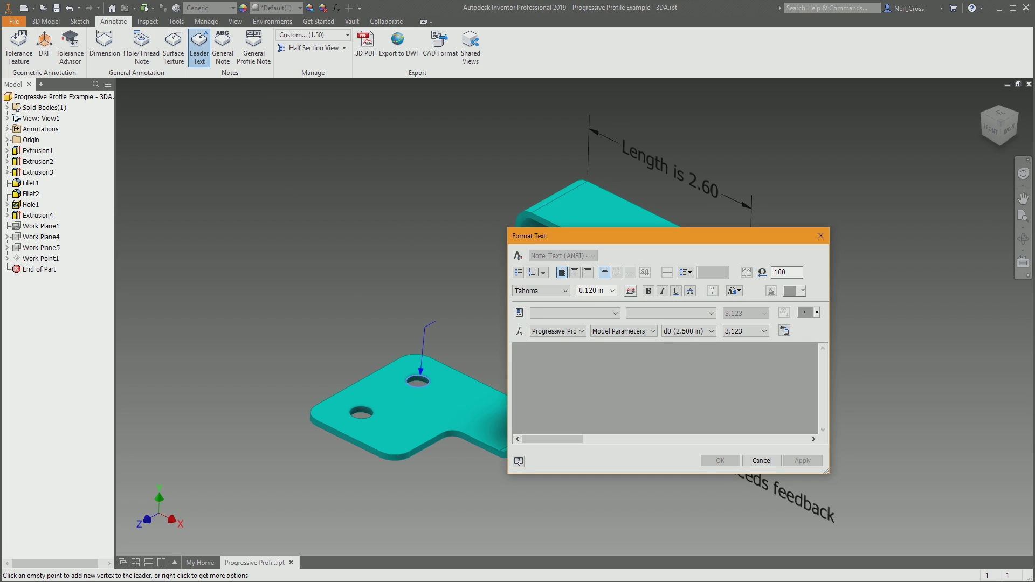
pyautogui.write('Dia')
pyautogui.click(730, 463)
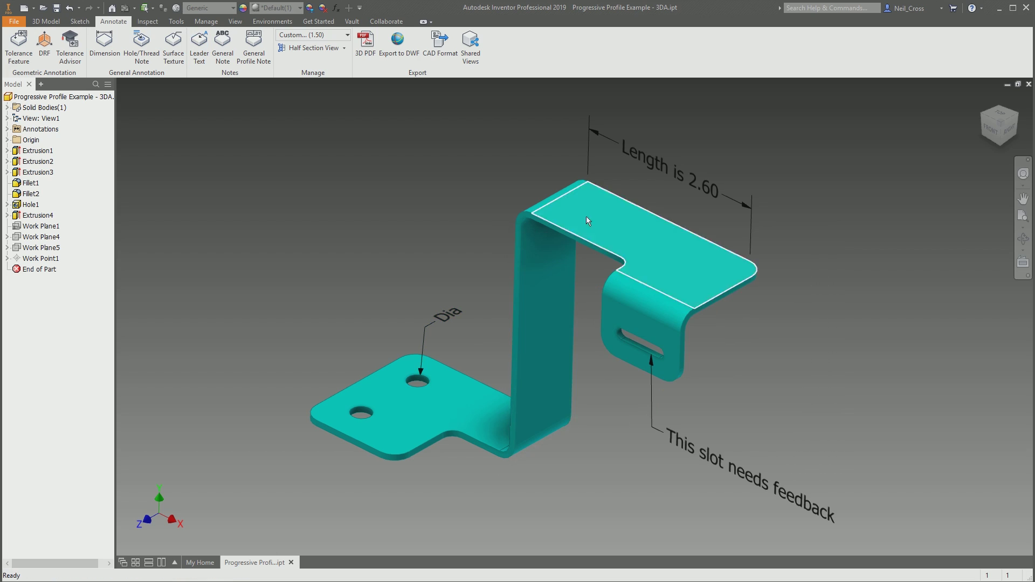
# Place a top-left general note with lines 'FYI Please let me know', 'etc etc', 'blah blah'
pyautogui.click(222, 48)
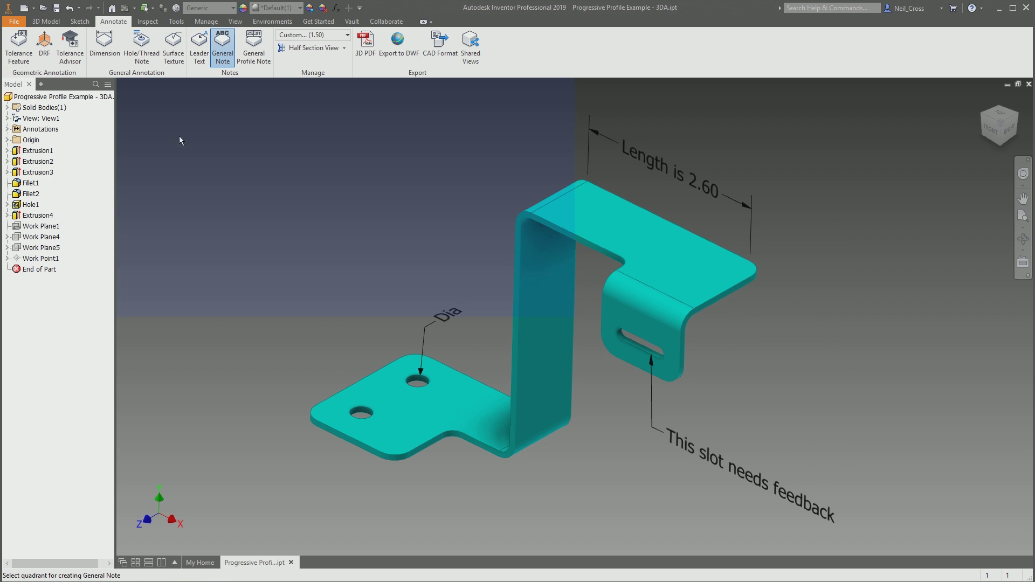
pyautogui.write('FYI ')
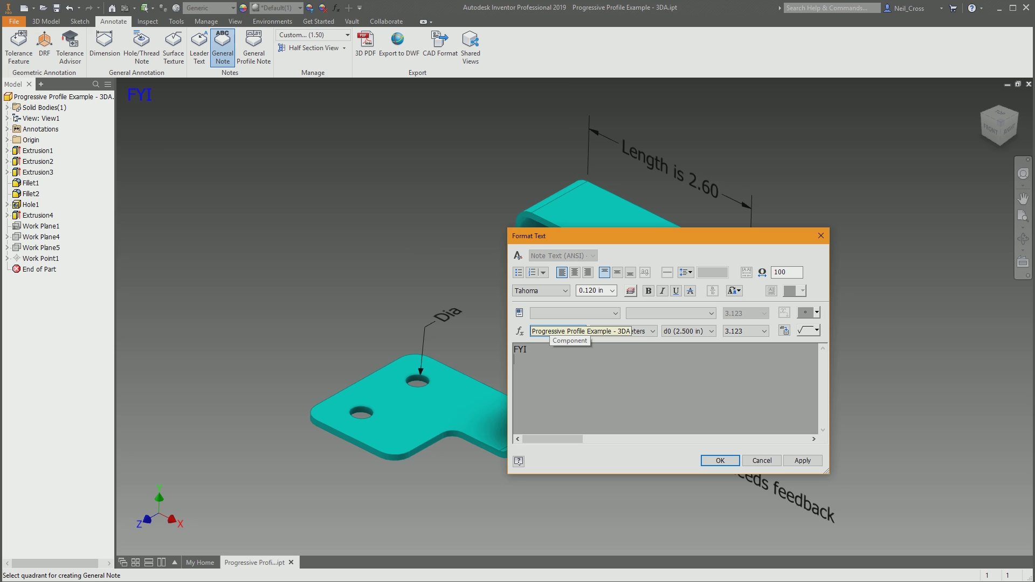
pyautogui.write('Please let me know')
pyautogui.press('Return')
pyautogui.write('etc etc')
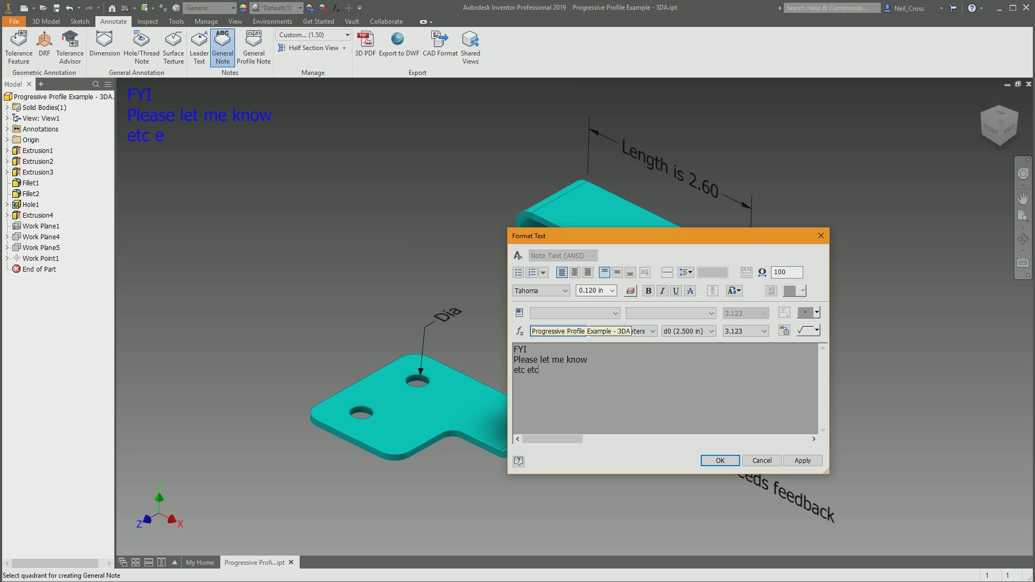
pyautogui.press('Return')
pyautogui.write('blah blah')
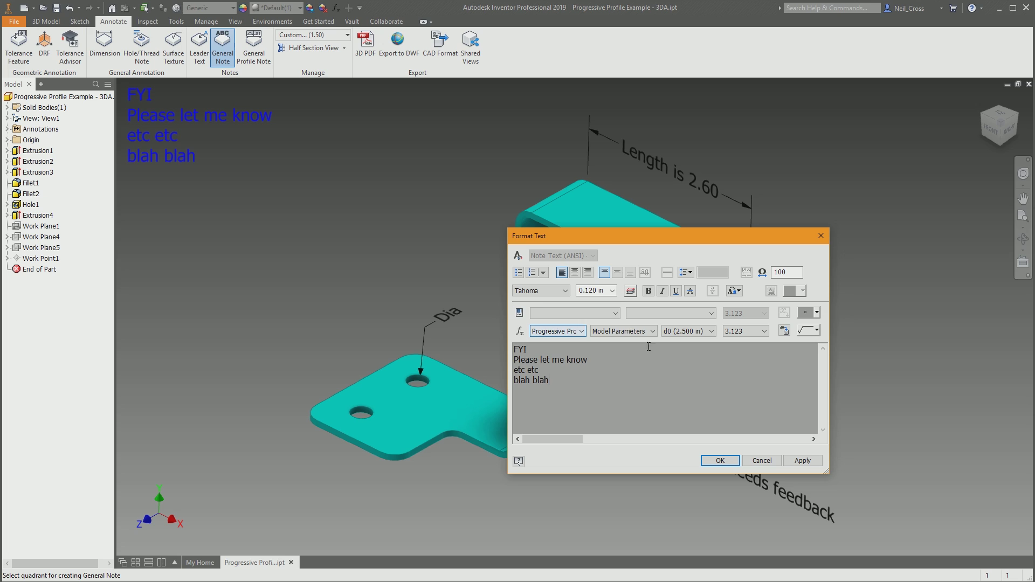
pyautogui.click(720, 461)
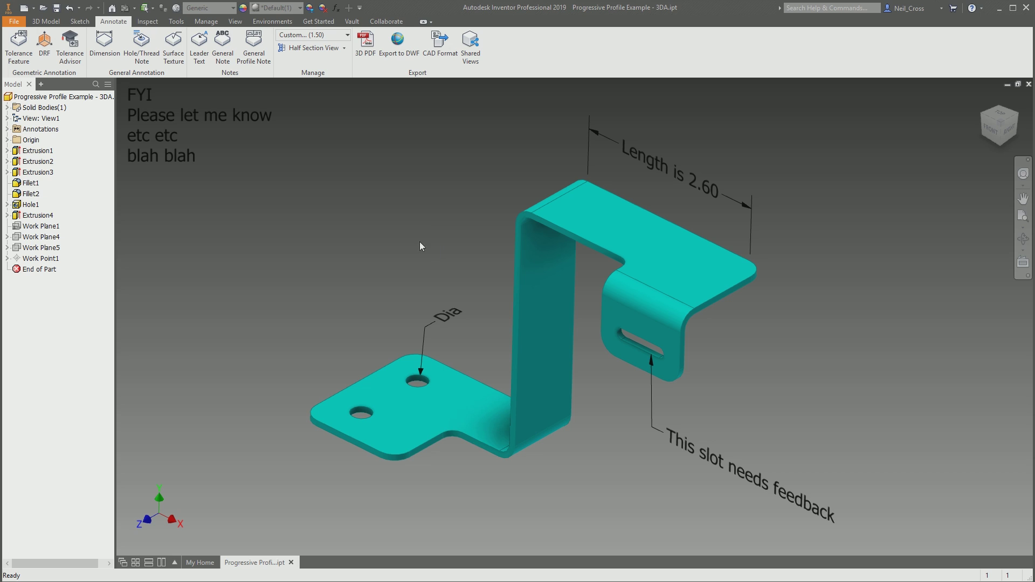
# In the 3D PDF publish settings, set the template to Blank.pdf
pyautogui.click(364, 53)
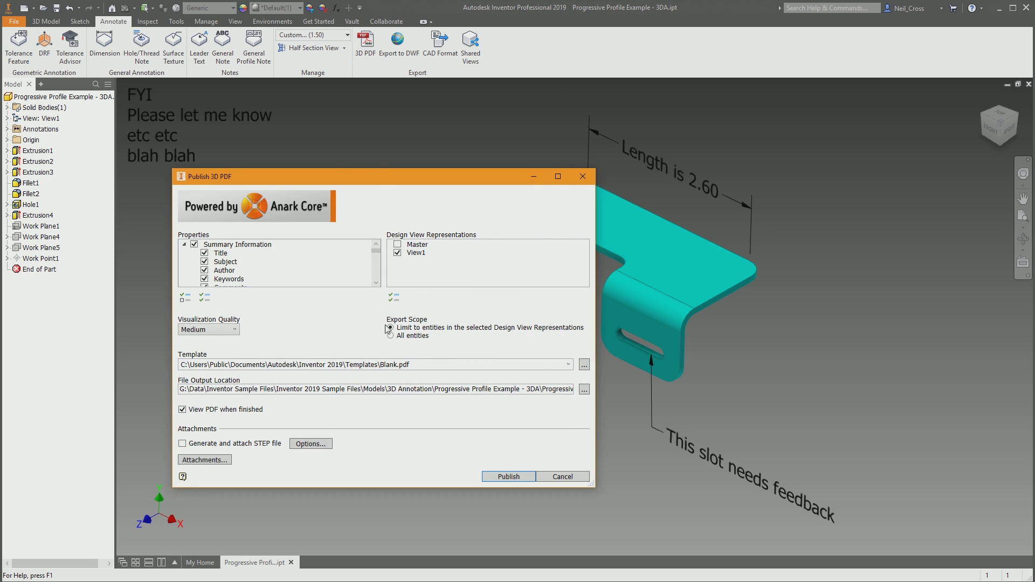
pyautogui.click(292, 365)
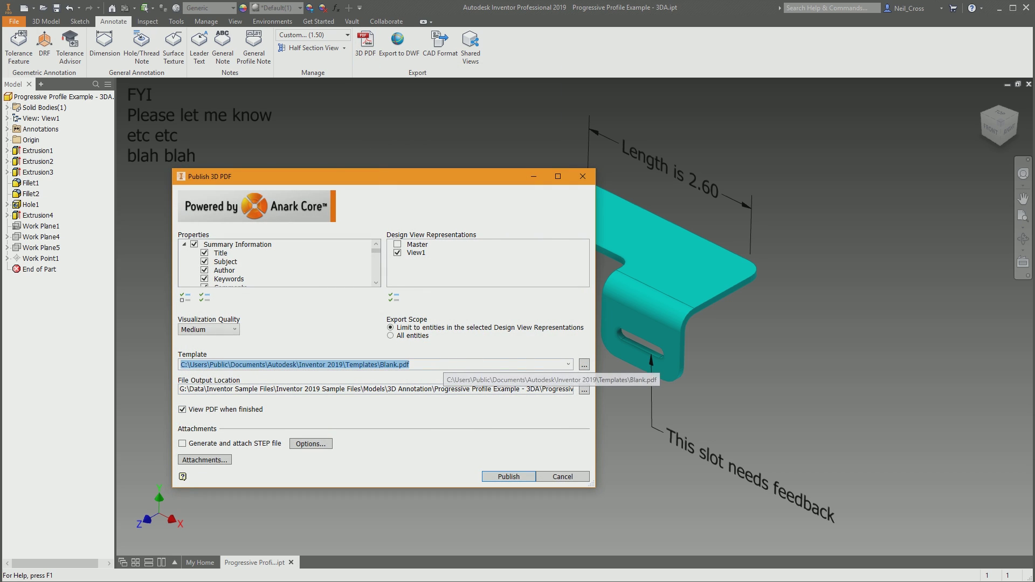
pyautogui.click(417, 365)
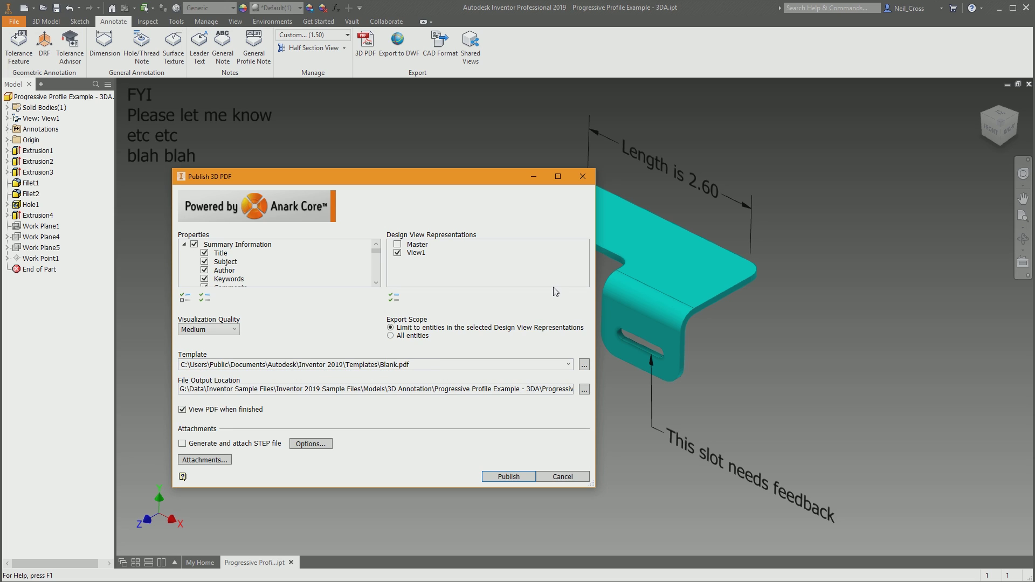
pyautogui.click(584, 366)
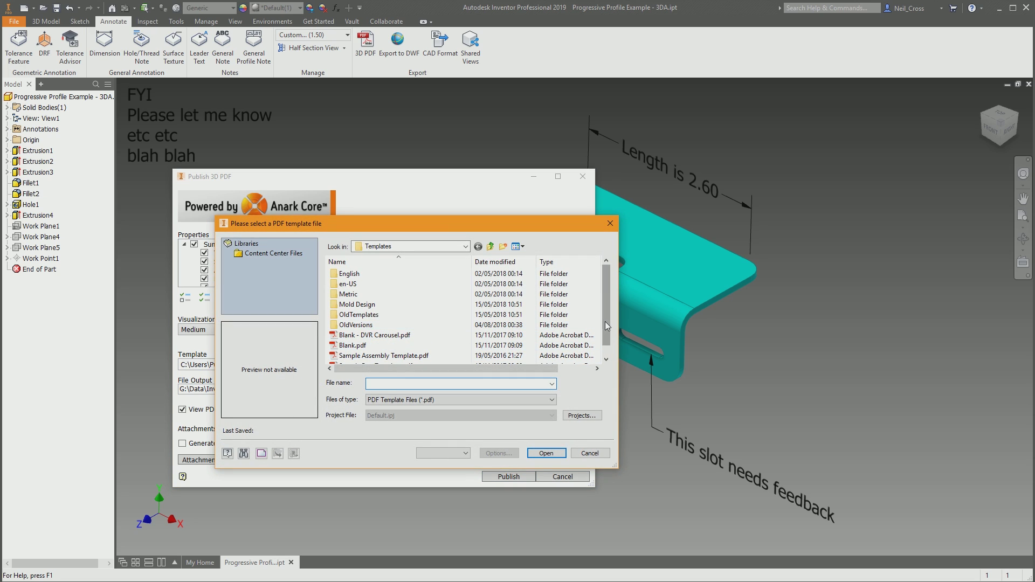
pyautogui.scroll(-1, 587, 340)
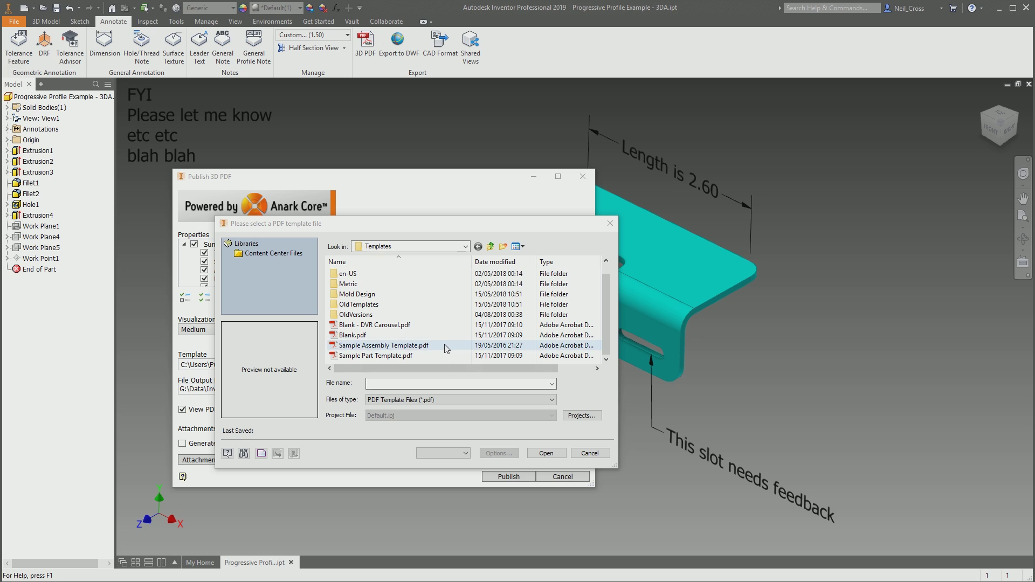
pyautogui.click(353, 335)
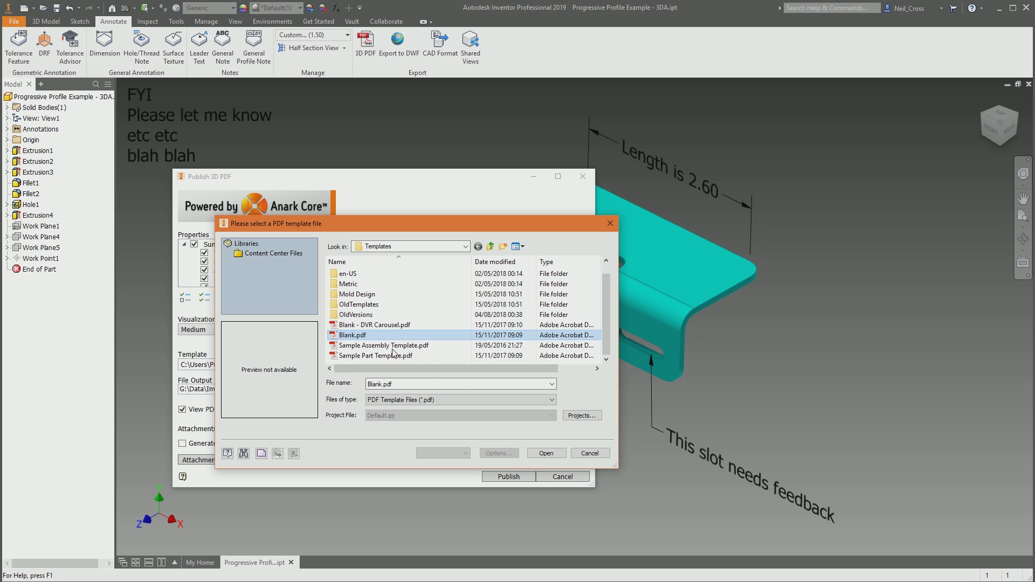
pyautogui.click(542, 453)
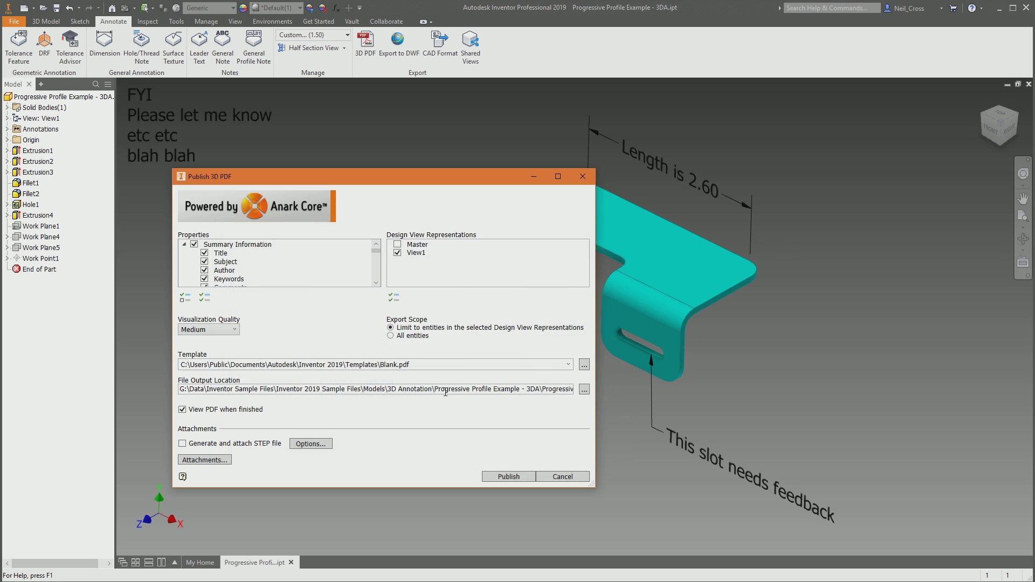
# Set the output to Client A Feedback.pdf on the Desktop
pyautogui.click(584, 390)
pyautogui.click(386, 246)
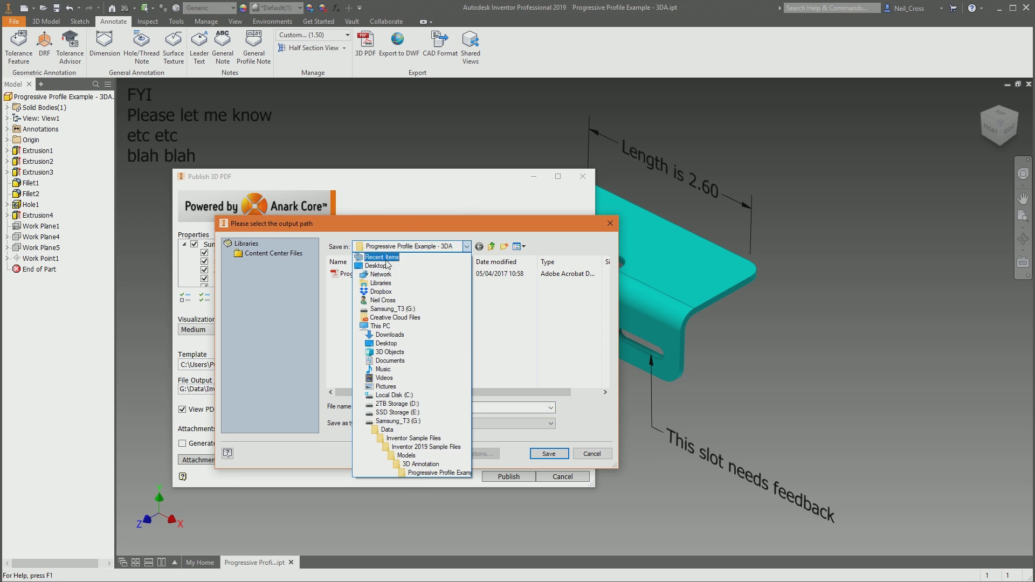
pyautogui.click(378, 257)
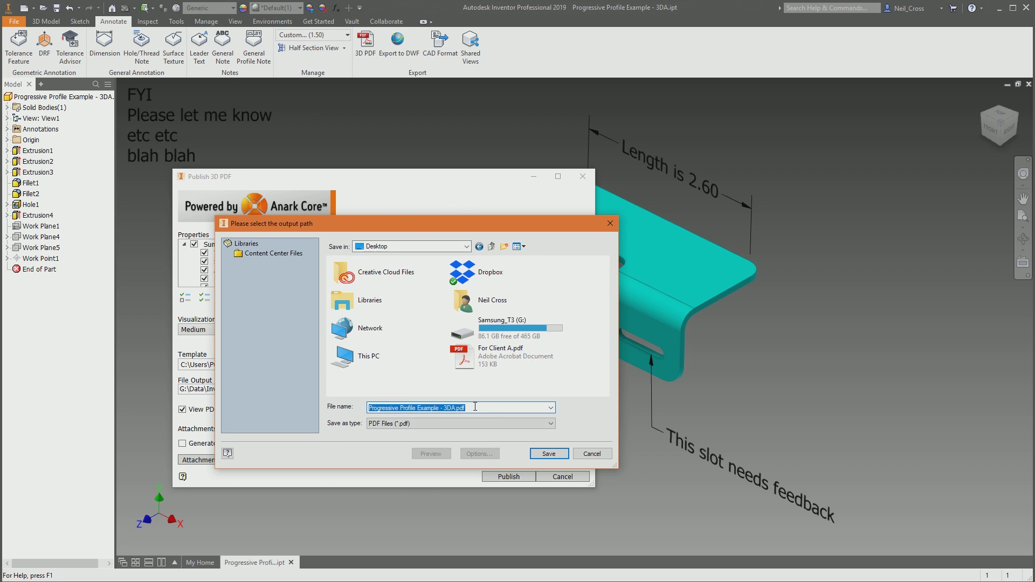
pyautogui.write('Client ')
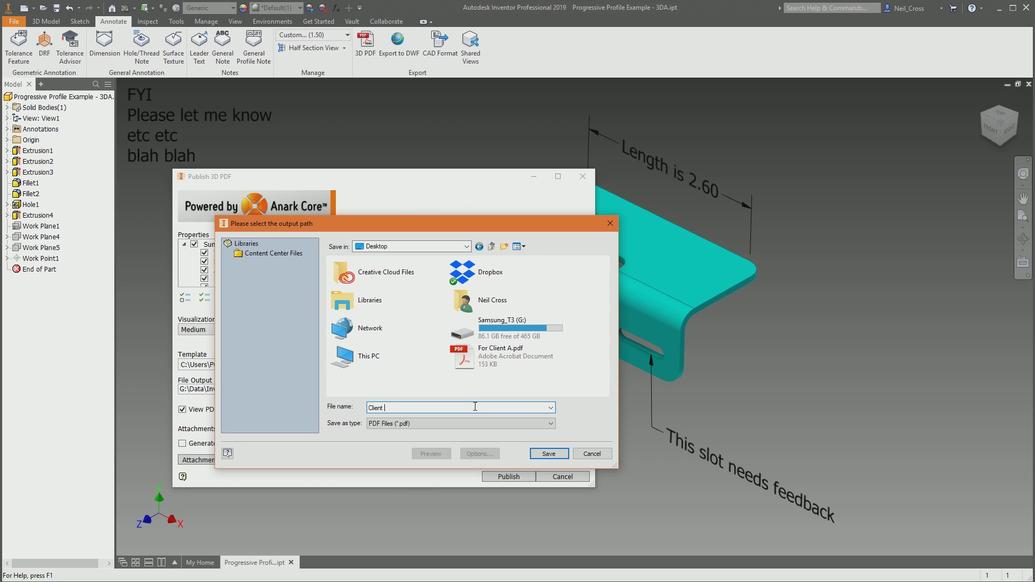
pyautogui.write('A Feedback')
pyautogui.press('Return')
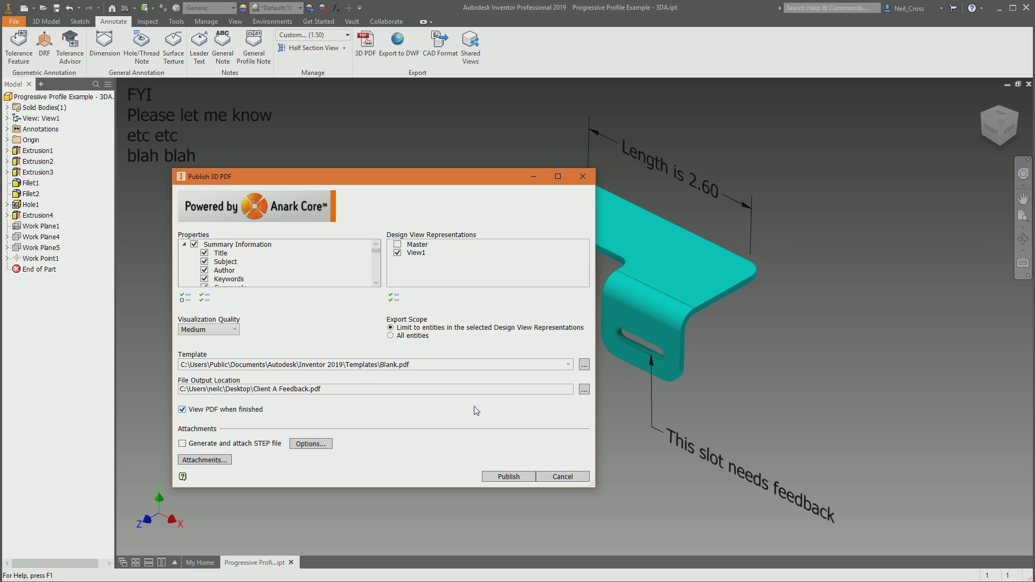
# Publish the 3D PDF and always trust the document in Acrobat so 3D loads
pyautogui.click(511, 478)
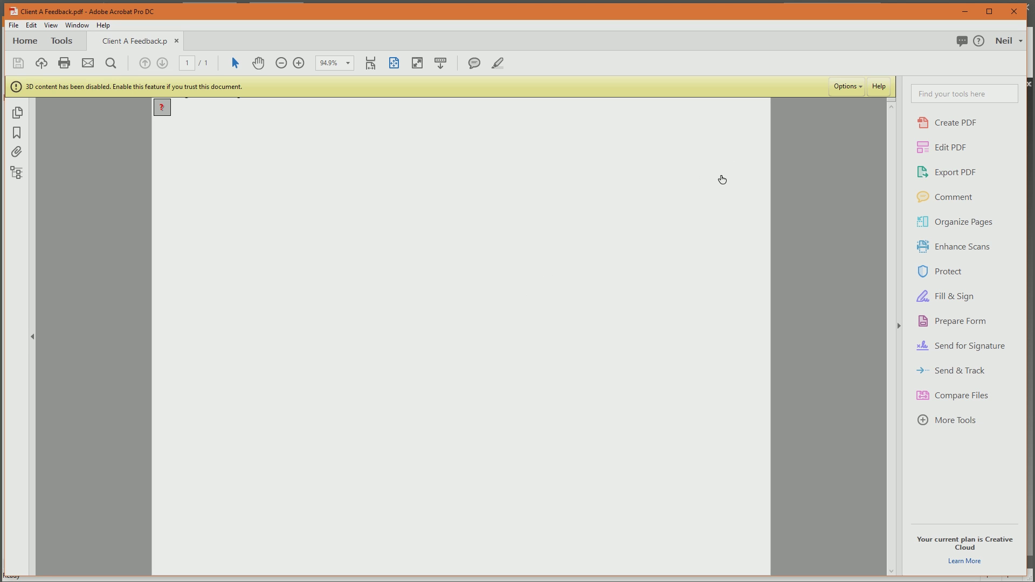
pyautogui.click(852, 89)
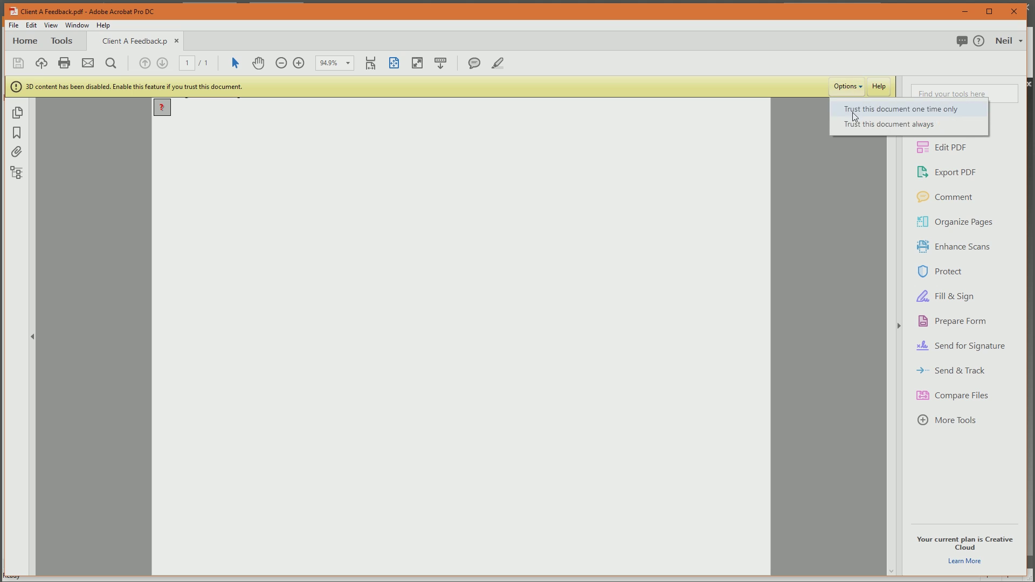
pyautogui.click(857, 124)
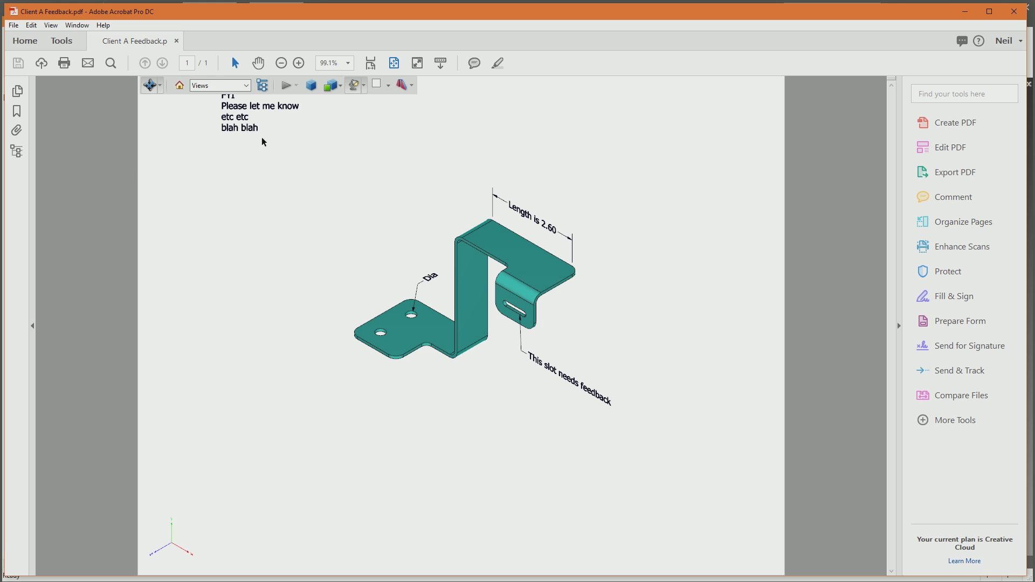
# Rotate and zoom the 3D bracket to inspect its dimension and notes
pyautogui.moveTo(263, 142)
pyautogui.mouseDown()
pyautogui.moveTo(253, 162)
pyautogui.moveTo(321, 180)
pyautogui.mouseUp()
pyautogui.moveTo(490, 299)
pyautogui.mouseDown()
pyautogui.moveTo(475, 293)
pyautogui.moveTo(575, 321)
pyautogui.moveTo(497, 229)
pyautogui.mouseUp()
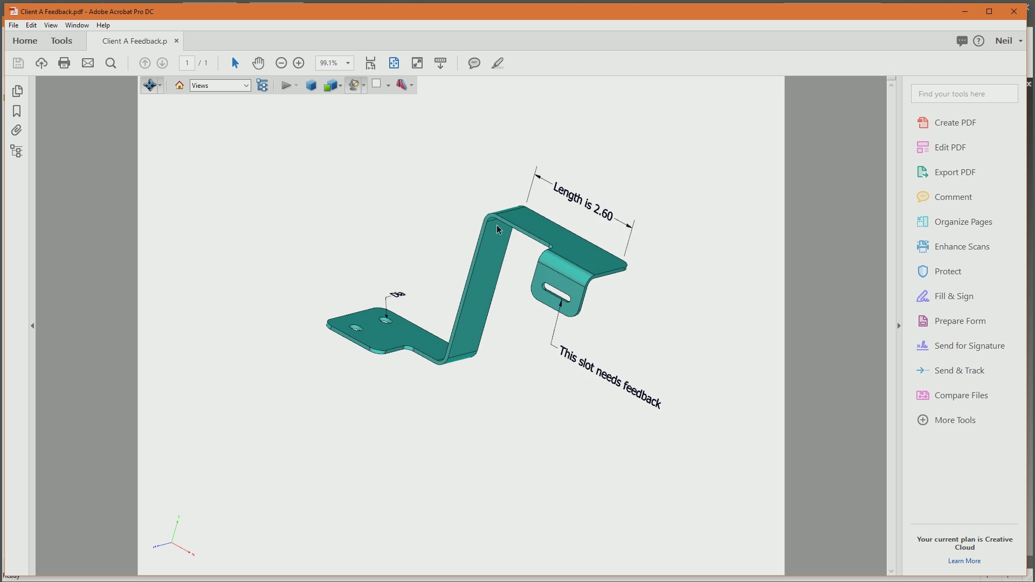
pyautogui.scroll(8, 497, 229)
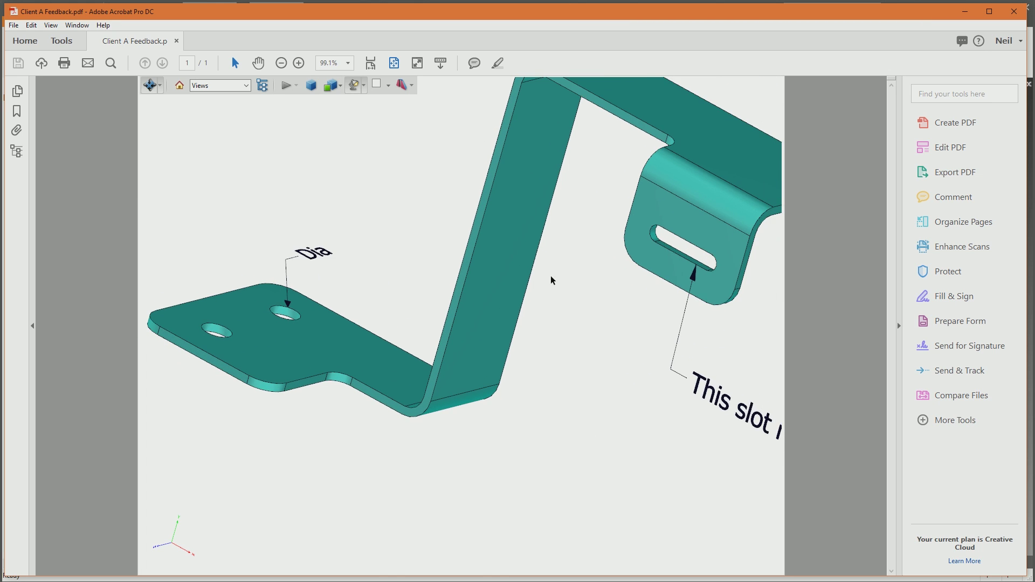
pyautogui.scroll(-6, 545, 293)
pyautogui.moveTo(545, 293)
pyautogui.mouseDown()
pyautogui.moveTo(564, 301)
pyautogui.moveTo(509, 298)
pyautogui.moveTo(488, 208)
pyautogui.moveTo(395, 312)
pyautogui.moveTo(313, 111)
pyautogui.moveTo(507, 200)
pyautogui.moveTo(571, 210)
pyautogui.moveTo(517, 212)
pyautogui.moveTo(442, 140)
pyautogui.mouseUp()
# Review the lighting and render-mode options and rotate the bracket larger in view
pyautogui.click(364, 85)
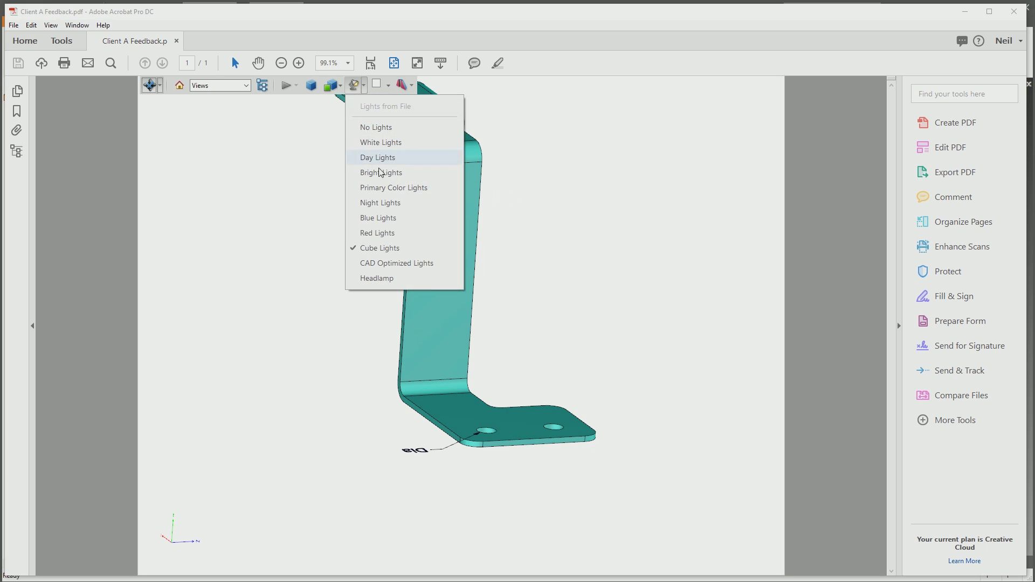
pyautogui.click(340, 87)
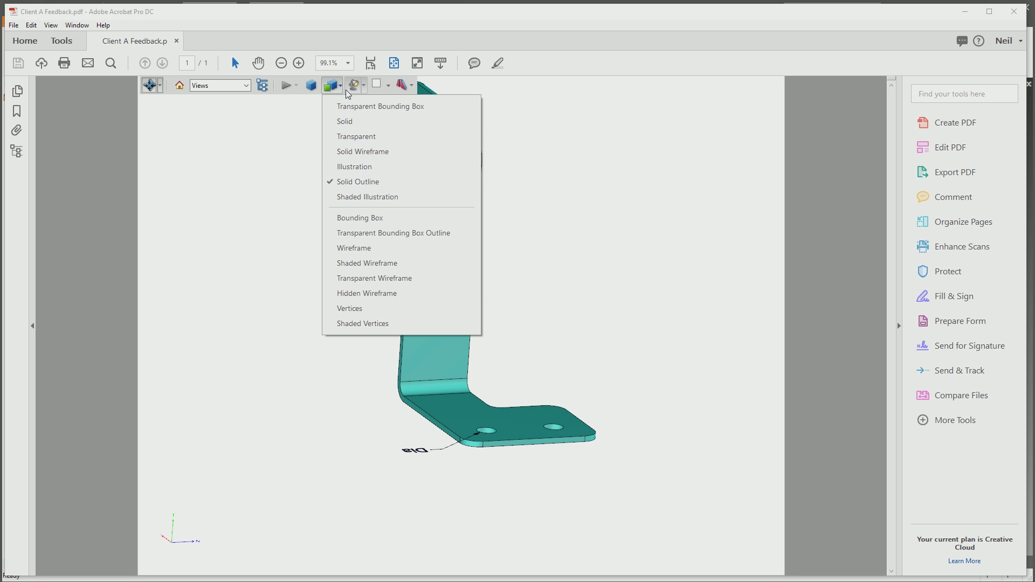
pyautogui.moveTo(348, 94); pyautogui.dragTo(511, 263)
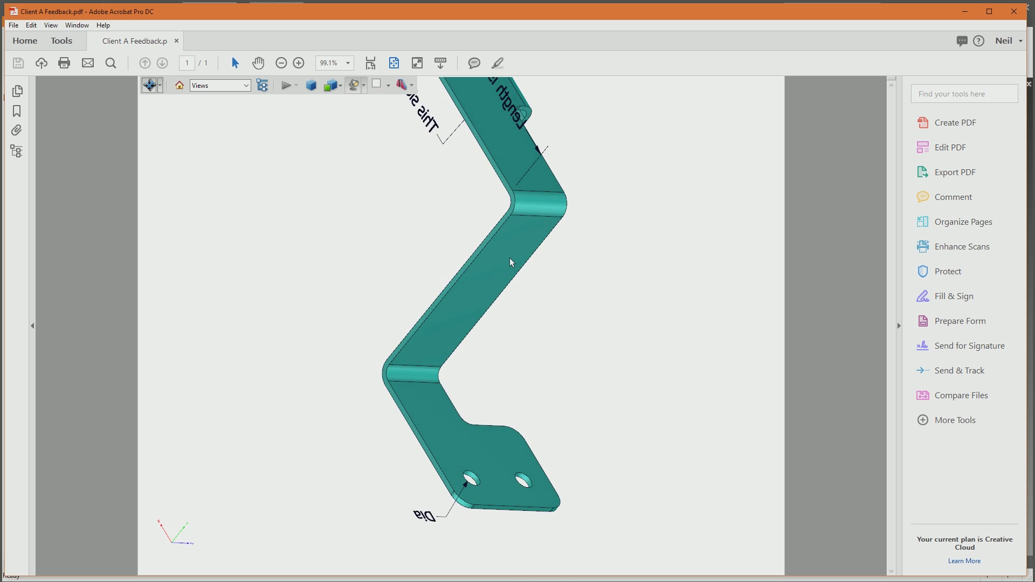
# Turn on a cross section aligned to a picked bracket face (20.81% offset, -90° tilt)
pyautogui.click(402, 86)
pyautogui.click(411, 85)
pyautogui.click(438, 123)
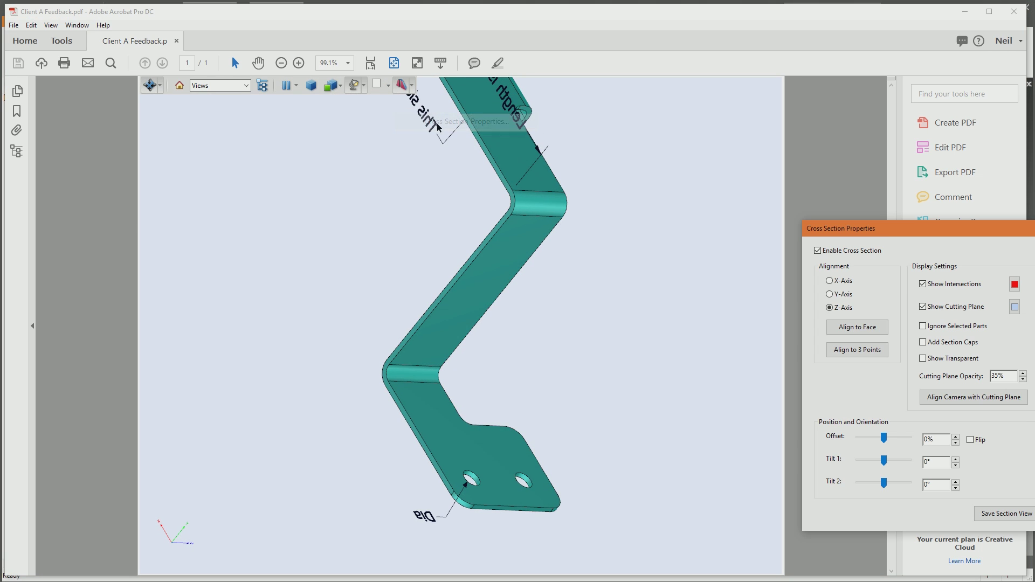
pyautogui.click(857, 327)
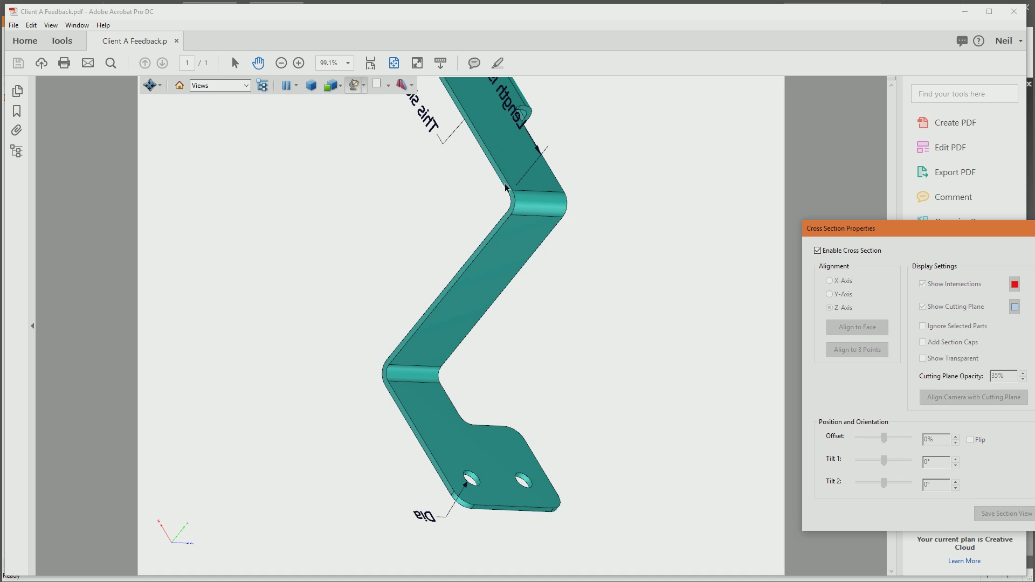
pyautogui.click(468, 294)
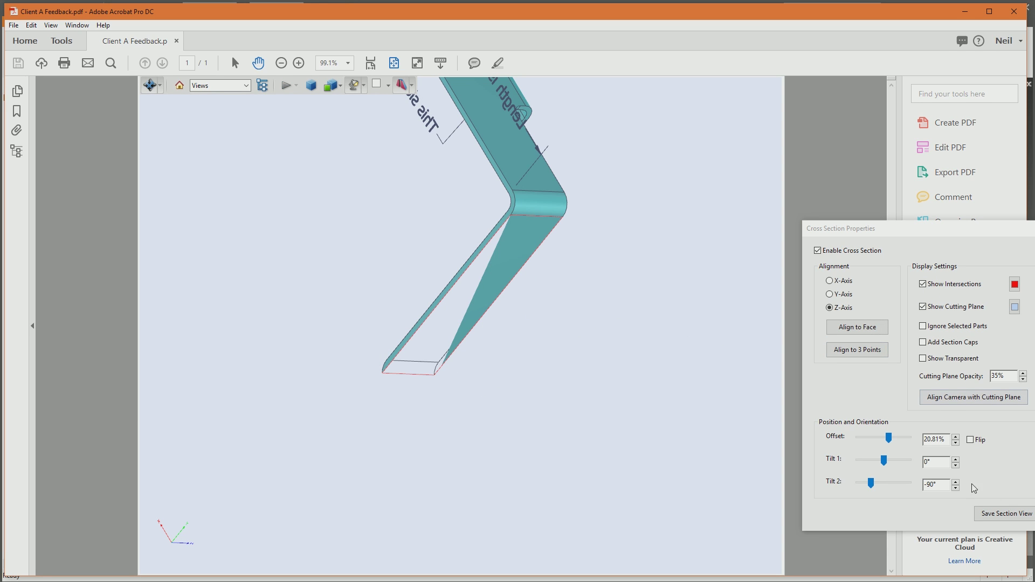
pyautogui.press('Escape')
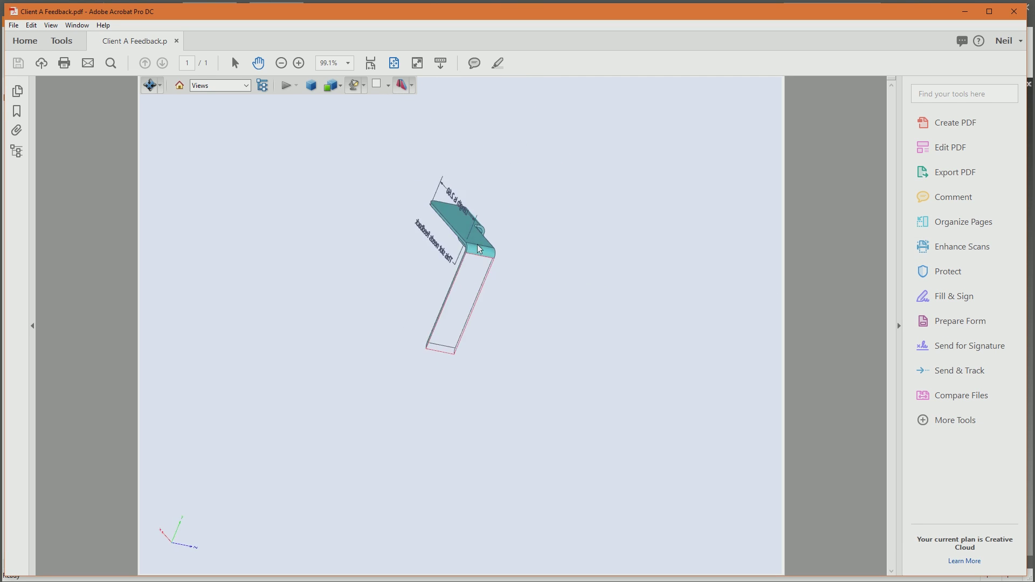
# Orbit the sectioned bracket to view the cut, FYI note, 2.60 dimension and slot note
pyautogui.moveTo(480, 249); pyautogui.dragTo(658, 286)
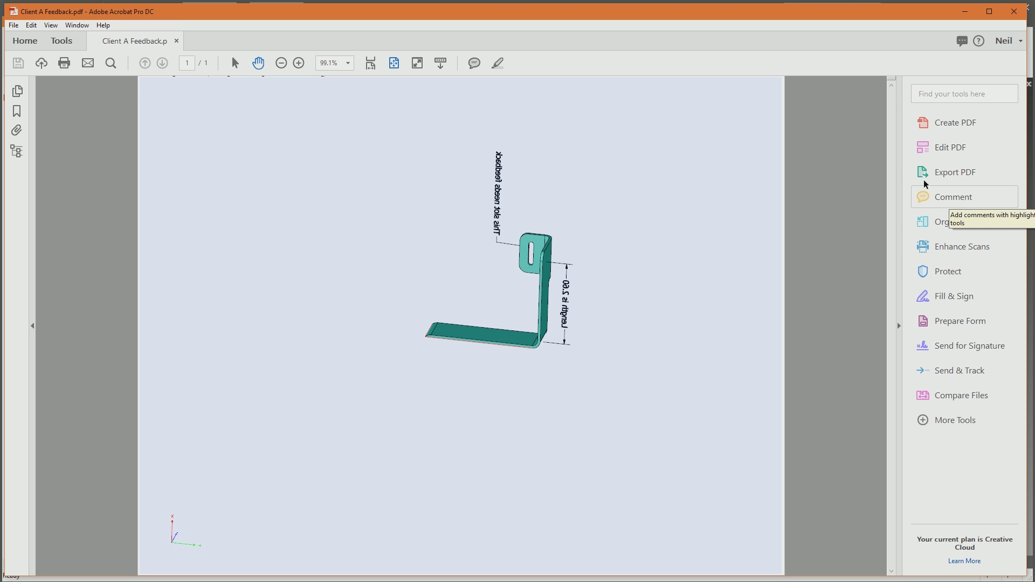
pyautogui.moveTo(491, 243); pyautogui.dragTo(483, 295)
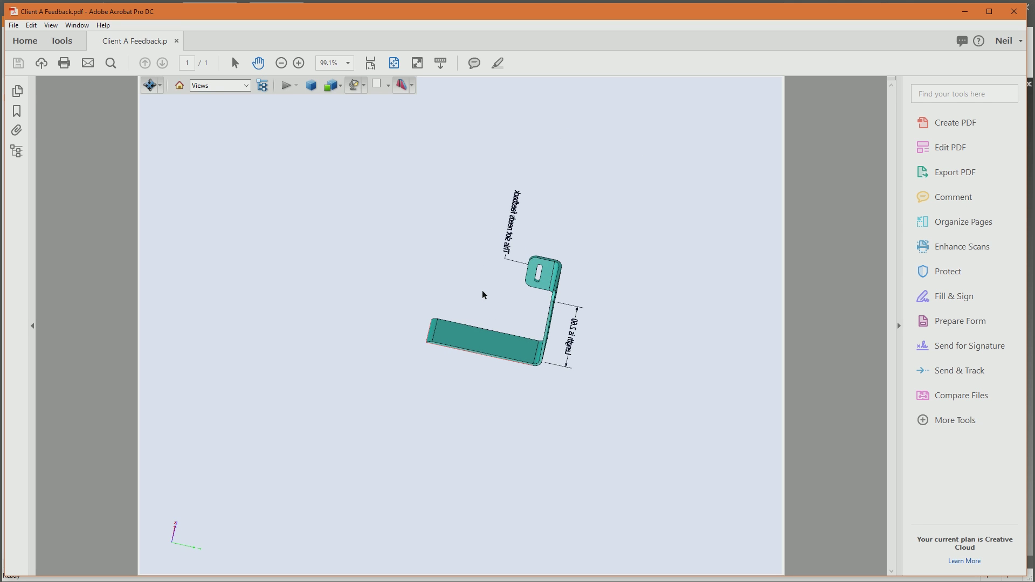
pyautogui.moveTo(535, 295)
pyautogui.mouseDown()
pyautogui.moveTo(254, 370)
pyautogui.moveTo(180, 430)
pyautogui.moveTo(206, 460)
pyautogui.moveTo(476, 549)
pyautogui.moveTo(416, 298)
pyautogui.moveTo(492, 396)
pyautogui.moveTo(491, 343)
pyautogui.mouseUp()
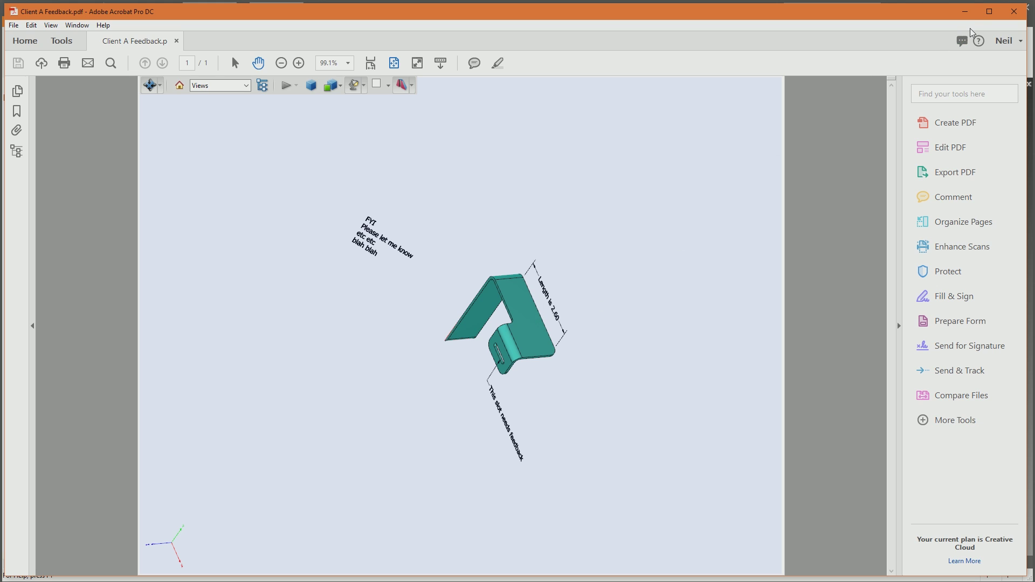
# Close Acrobat and delete Linear Dimension 1 through General Note 1 from the Inventor browser
pyautogui.click(1005, 19)
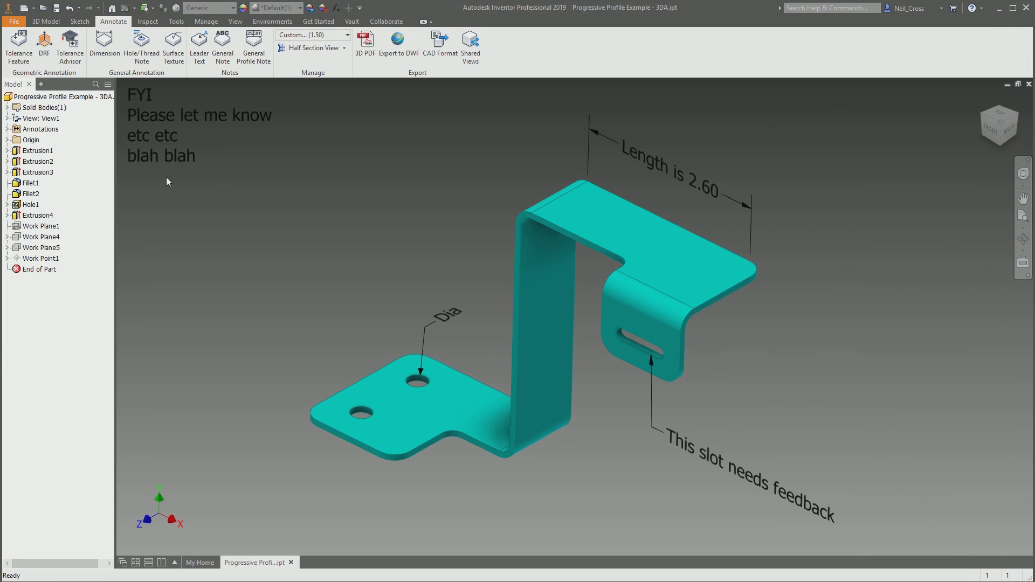
pyautogui.click(30, 140)
pyautogui.keyDown('shift'); pyautogui.click(53, 172); pyautogui.keyUp('shift')
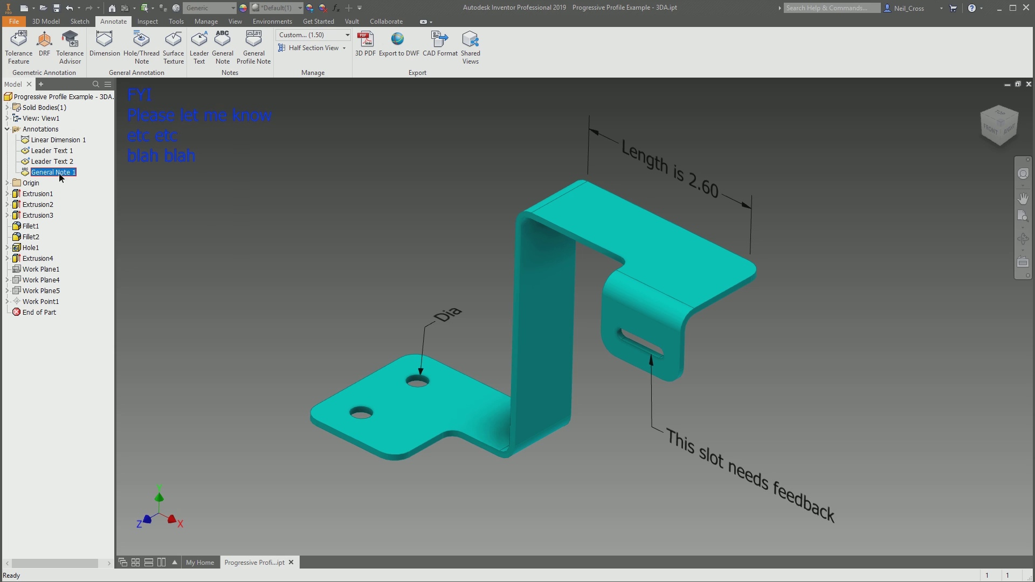
pyautogui.press('Delete')
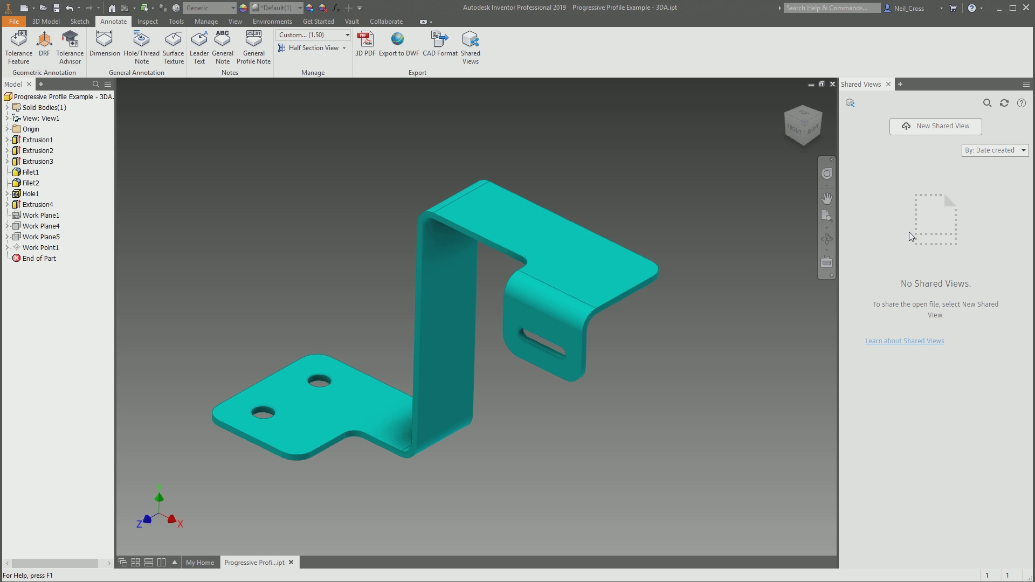
# Close the Shared Views panel to show the bracket without dimensions, leader notes or general note
pyautogui.click(888, 84)
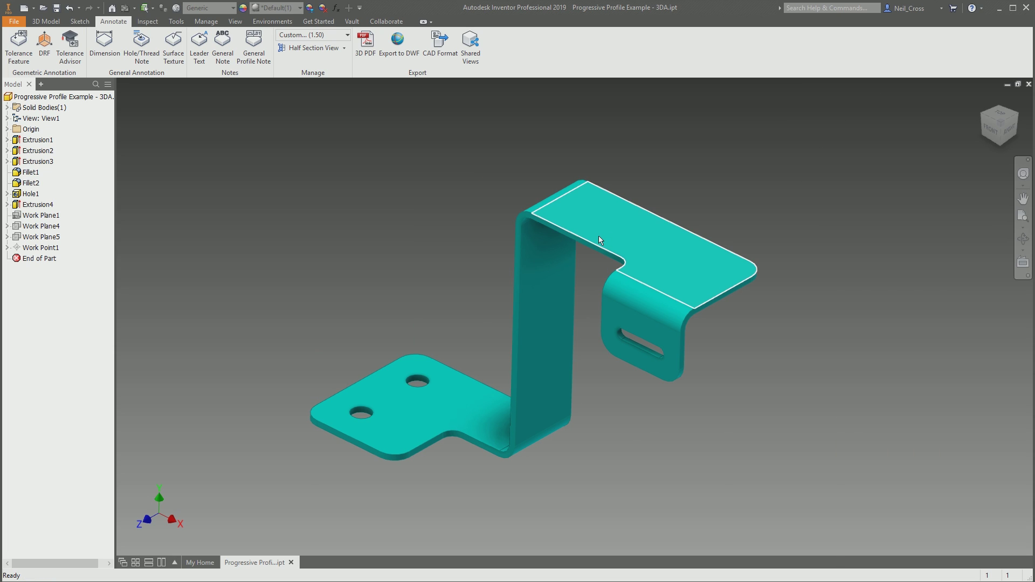